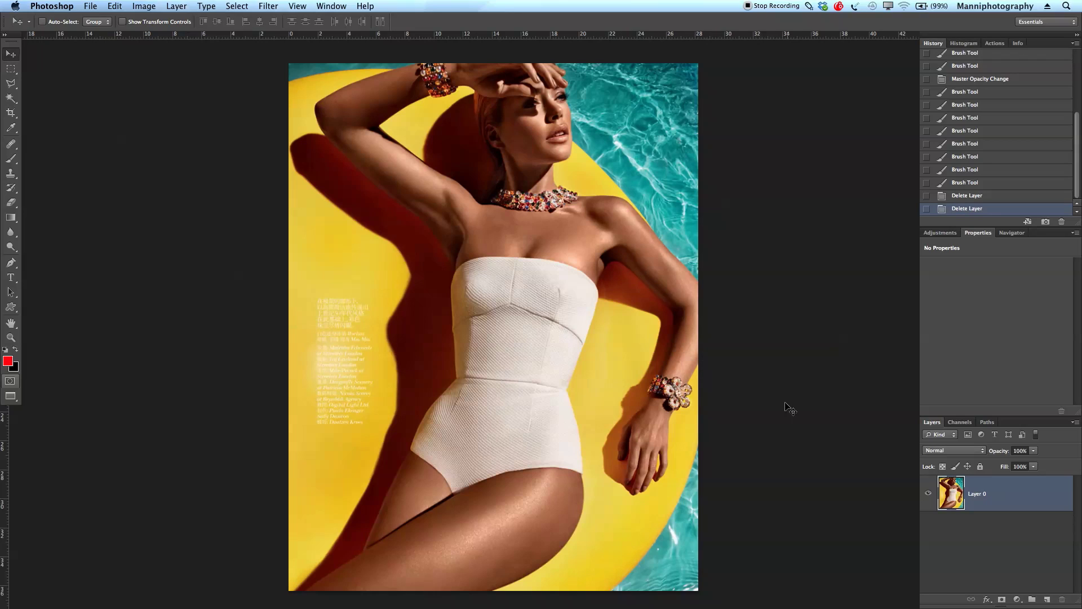
- On a new layer, trace the float's shadow edges behind the head and along the torso with a 10 px red brush
{"action": "key", "text": "b"}
{"action": "left_click", "coordinate": [1048, 600]}
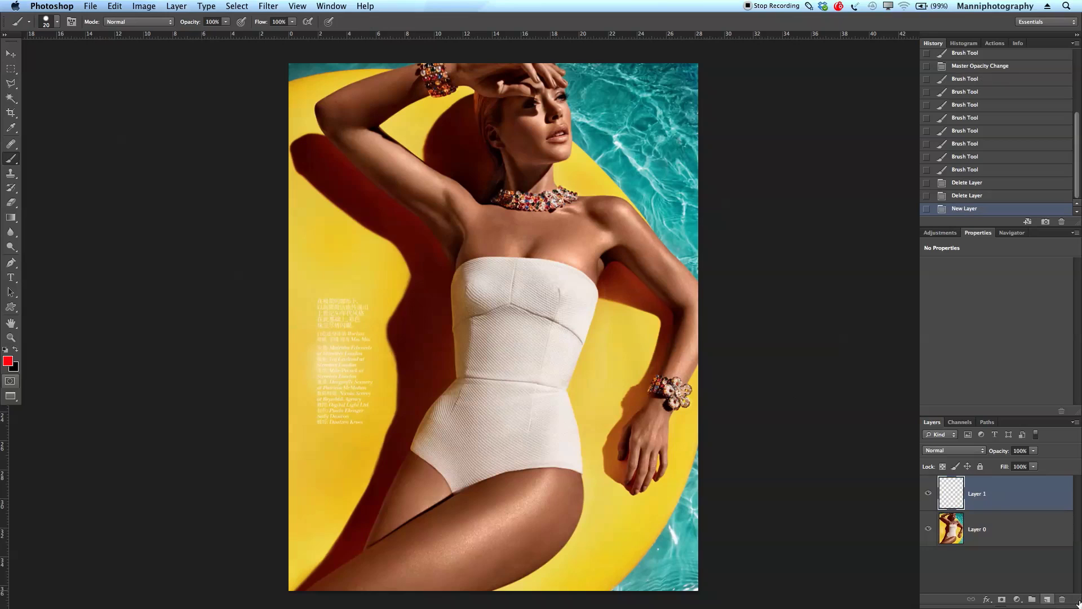
{"action": "key", "text": "bracketleft"}
{"action": "left_click_drag", "start_coordinate": [479, 90], "coordinate": [427, 168]}
{"action": "mouse_move", "coordinate": [325, 137]}
{"action": "left_mouse_down"}
{"action": "mouse_move", "coordinate": [302, 154]}
{"action": "mouse_move", "coordinate": [400, 253]}
{"action": "mouse_move", "coordinate": [385, 452]}
{"action": "mouse_move", "coordinate": [280, 602]}
{"action": "left_mouse_up"}
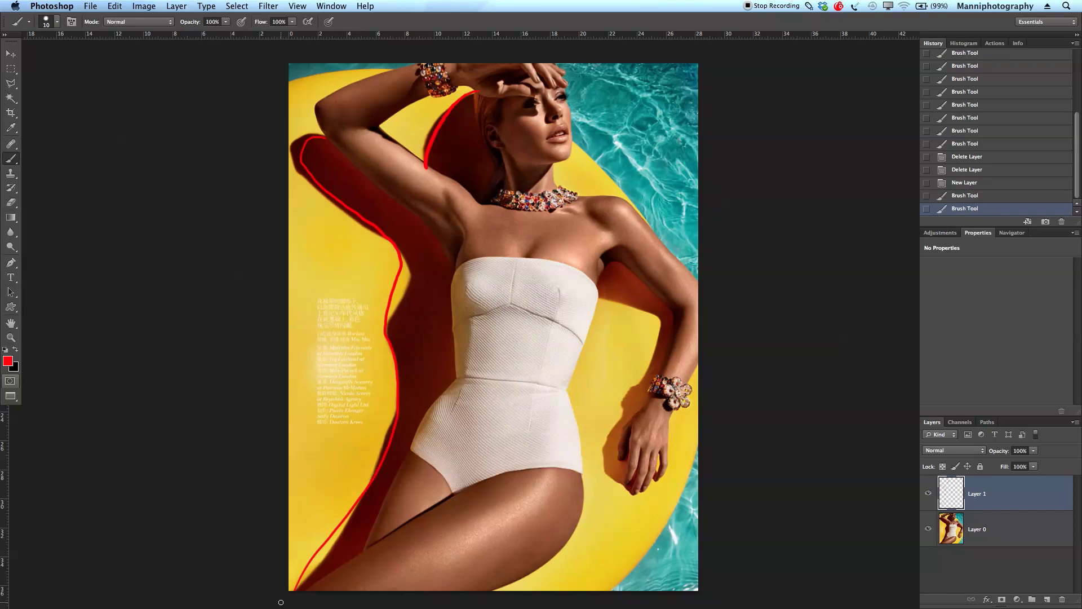
- Trace the shadow edge beside the lowered arm and mark the shading lines on the raised arm and underarm in red
{"action": "left_click_drag", "start_coordinate": [609, 297], "coordinate": [640, 510]}
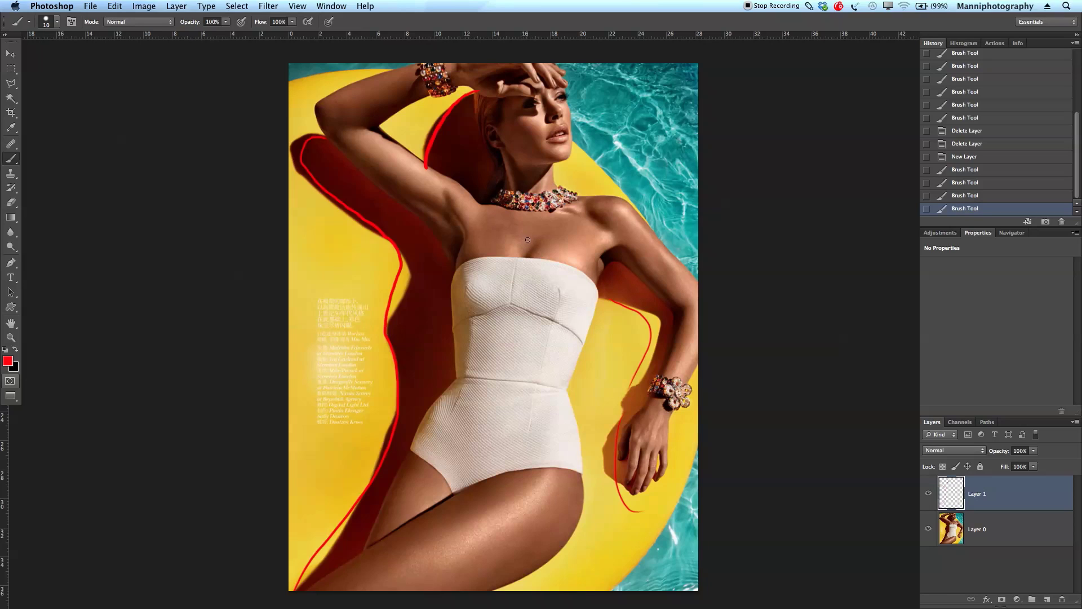
{"action": "mouse_move", "coordinate": [356, 102]}
{"action": "left_mouse_down"}
{"action": "mouse_move", "coordinate": [416, 67]}
{"action": "mouse_move", "coordinate": [325, 135]}
{"action": "mouse_move", "coordinate": [356, 103]}
{"action": "left_mouse_up"}
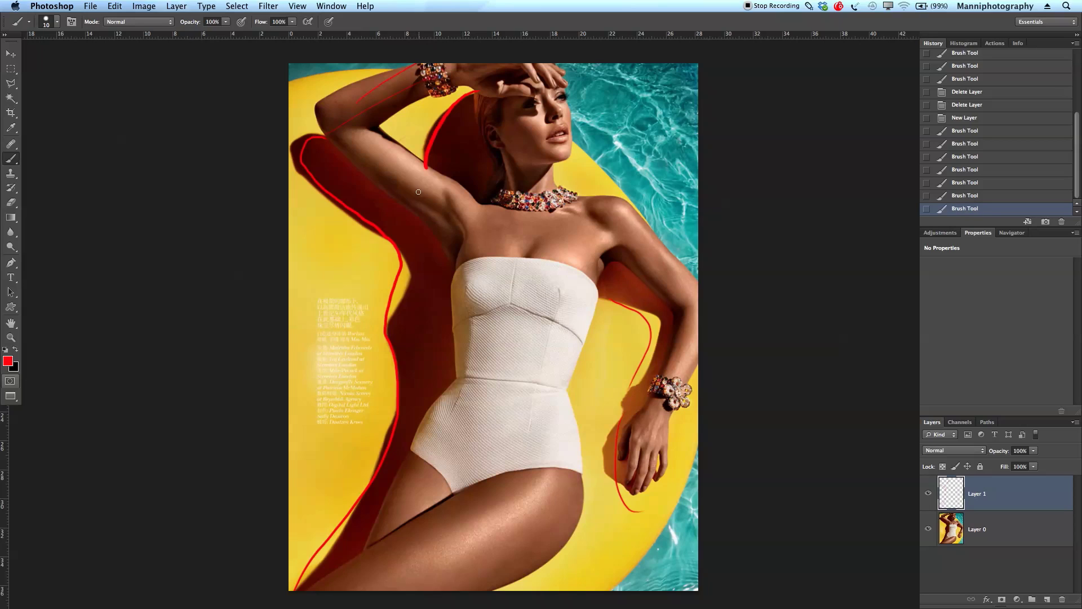
{"action": "mouse_move", "coordinate": [409, 89]}
{"action": "left_mouse_down"}
{"action": "mouse_move", "coordinate": [375, 112]}
{"action": "mouse_move", "coordinate": [398, 136]}
{"action": "left_mouse_up"}
{"action": "left_click_drag", "start_coordinate": [458, 226], "coordinate": [453, 267]}
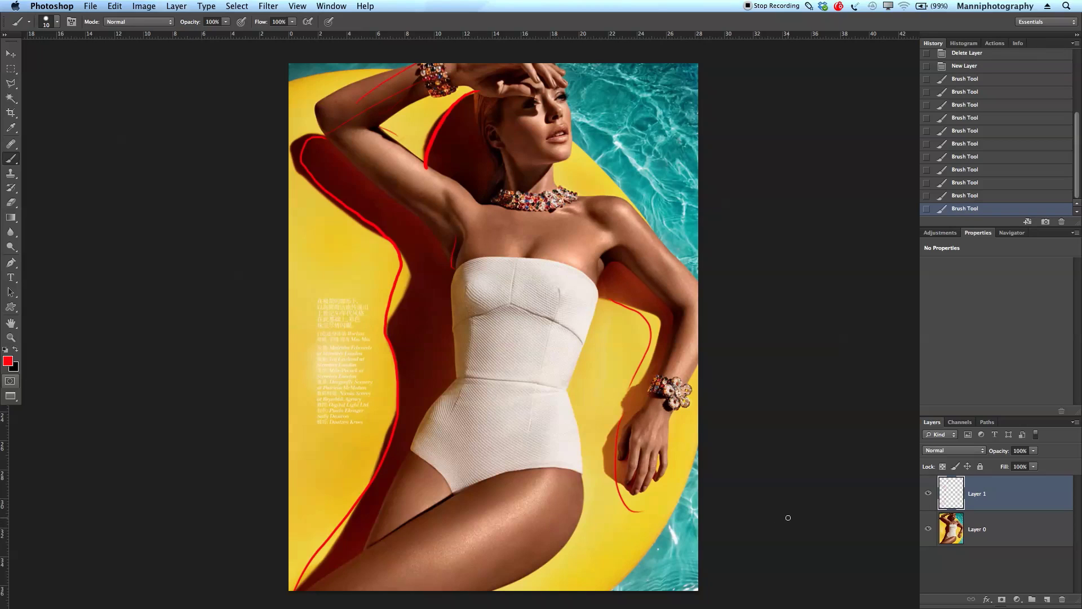
- Add another new layer and fill the whole canvas with 50% Gray
{"action": "left_click", "coordinate": [1047, 599]}
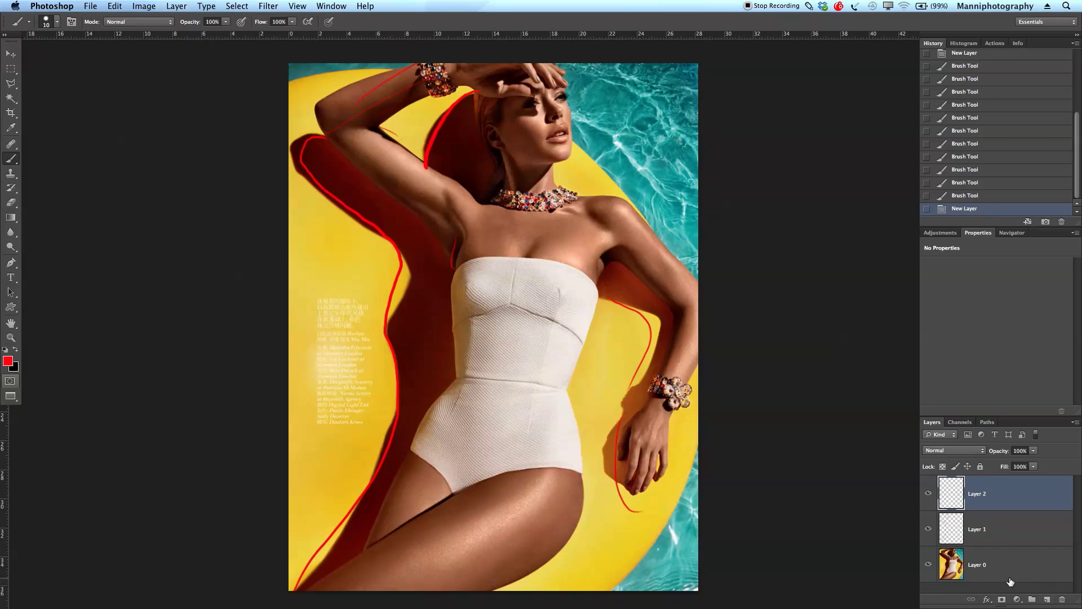
{"action": "key", "text": "ctrl+a"}
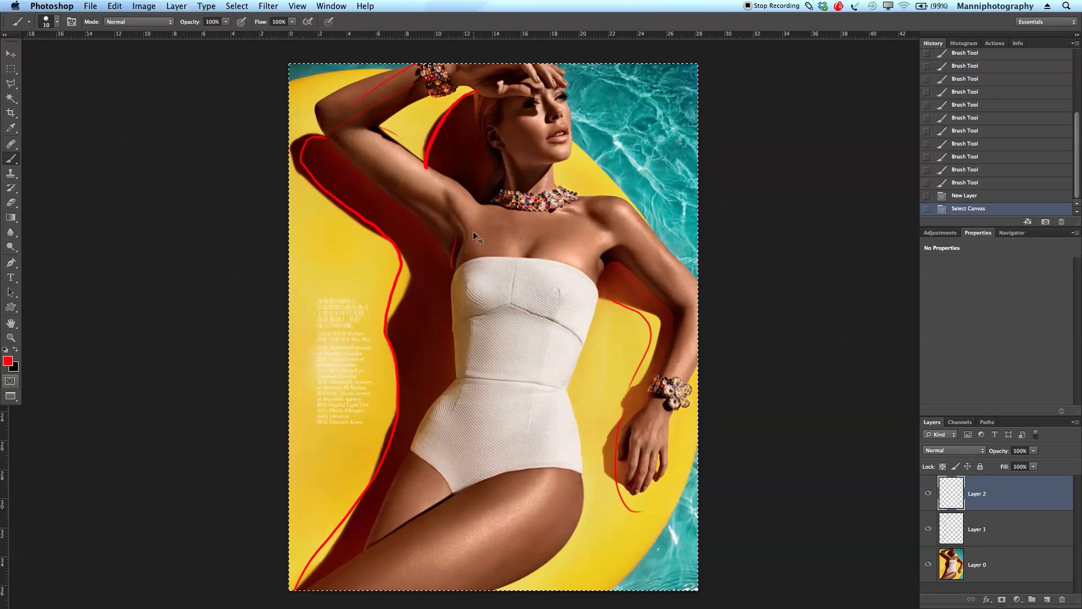
{"action": "key", "text": "m"}
{"action": "right_click", "coordinate": [491, 255]}
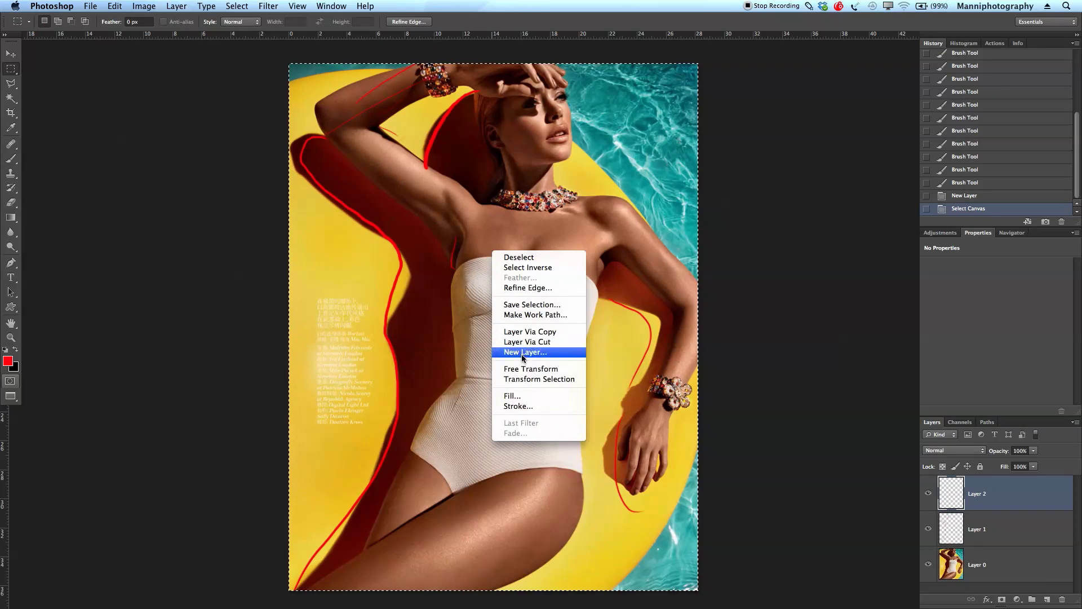
{"action": "left_click", "coordinate": [532, 401]}
{"action": "left_click", "coordinate": [969, 345]}
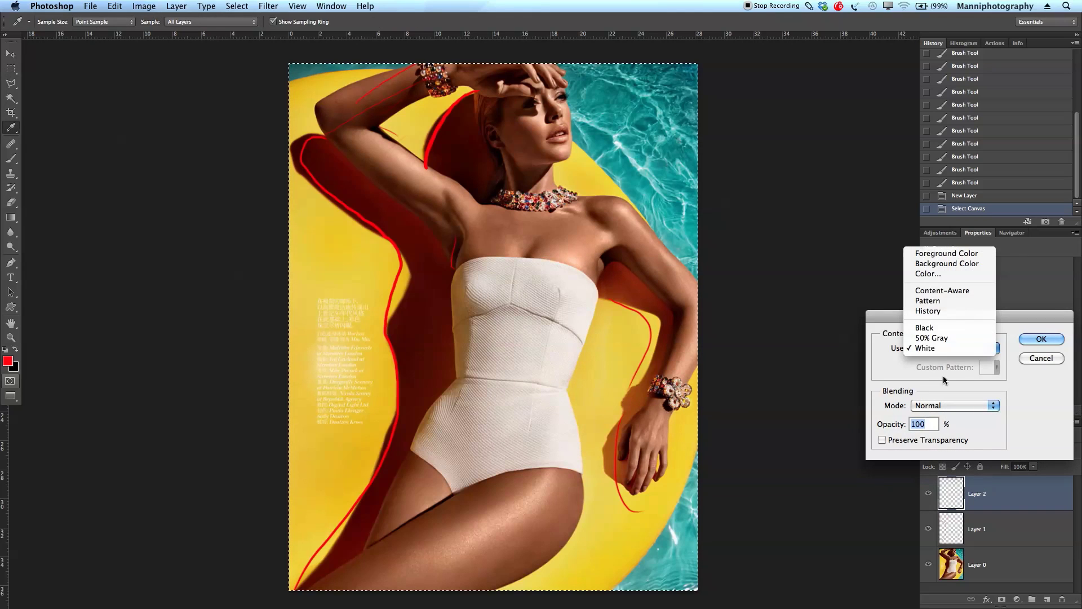
{"action": "left_click", "coordinate": [939, 344]}
{"action": "left_click", "coordinate": [1041, 339]}
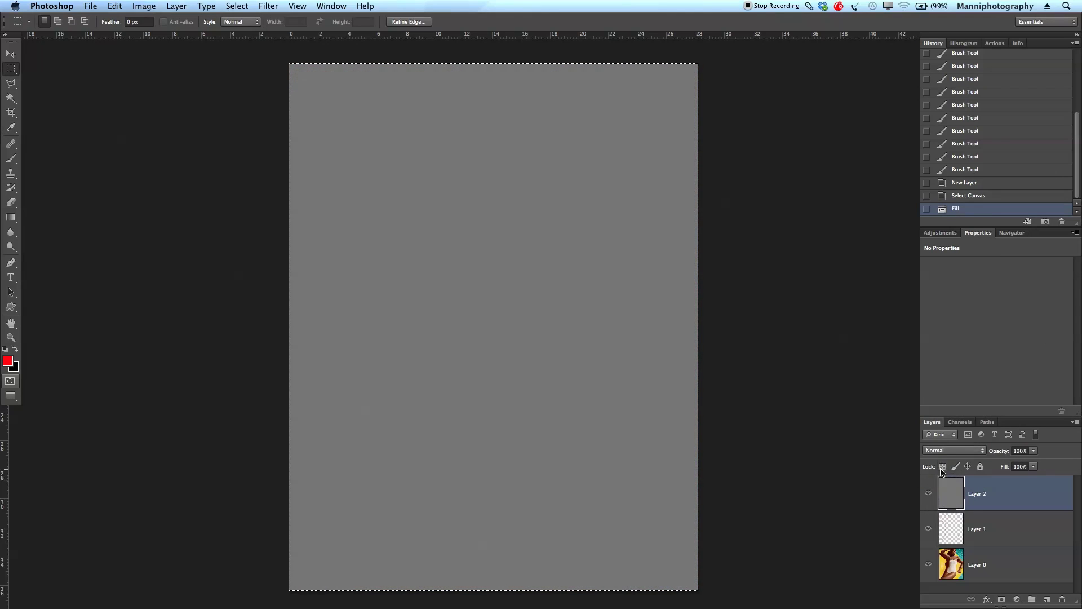
- Set the gray layer's blend mode to Soft Light and clear the selection
{"action": "left_click", "coordinate": [954, 450]}
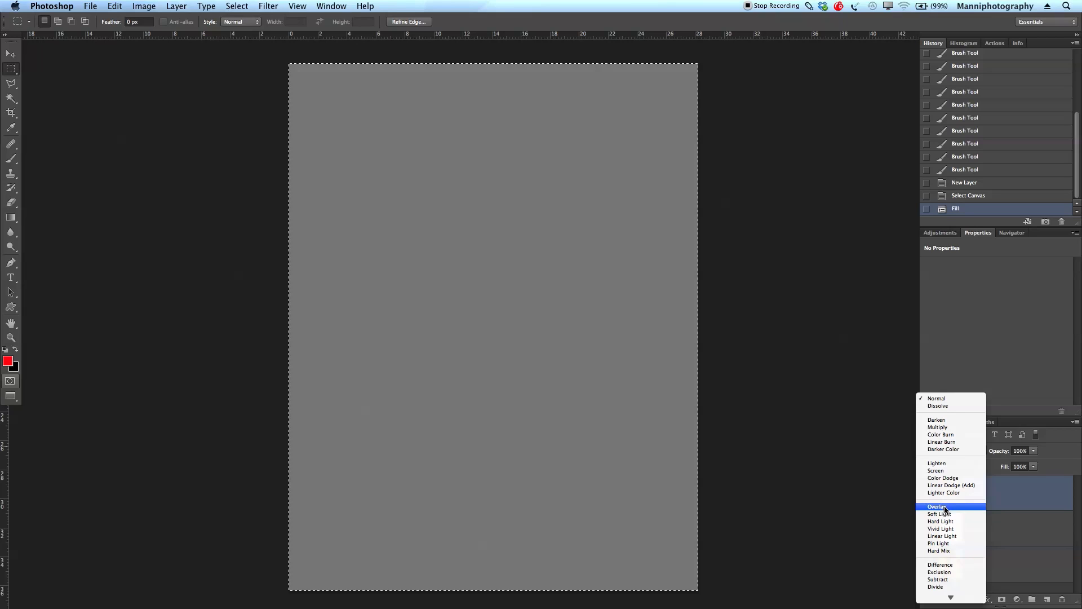
{"action": "left_click", "coordinate": [948, 515]}
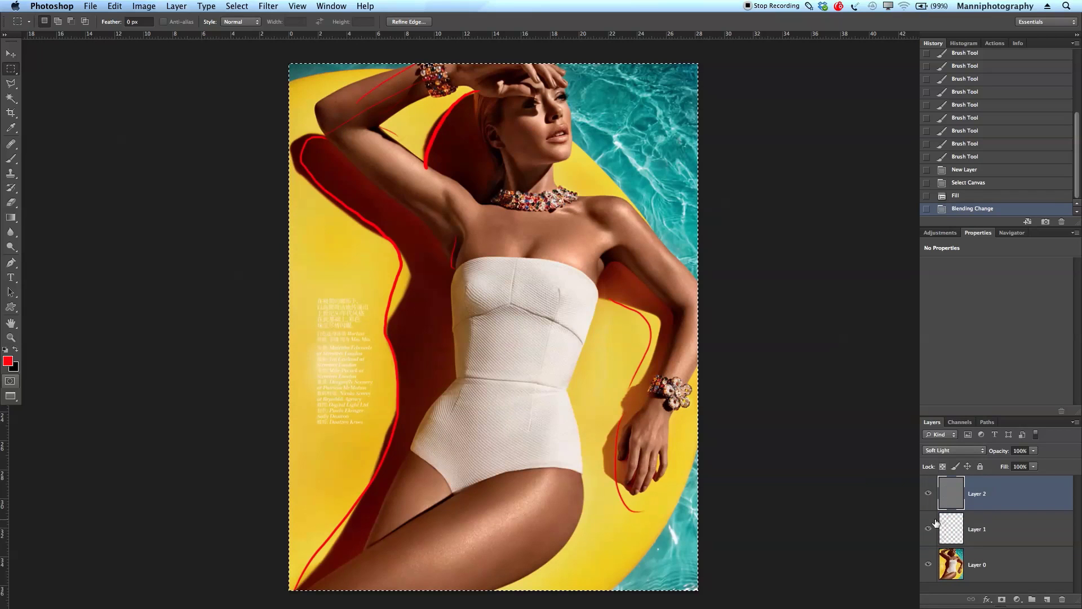
{"action": "key", "text": "super+d"}
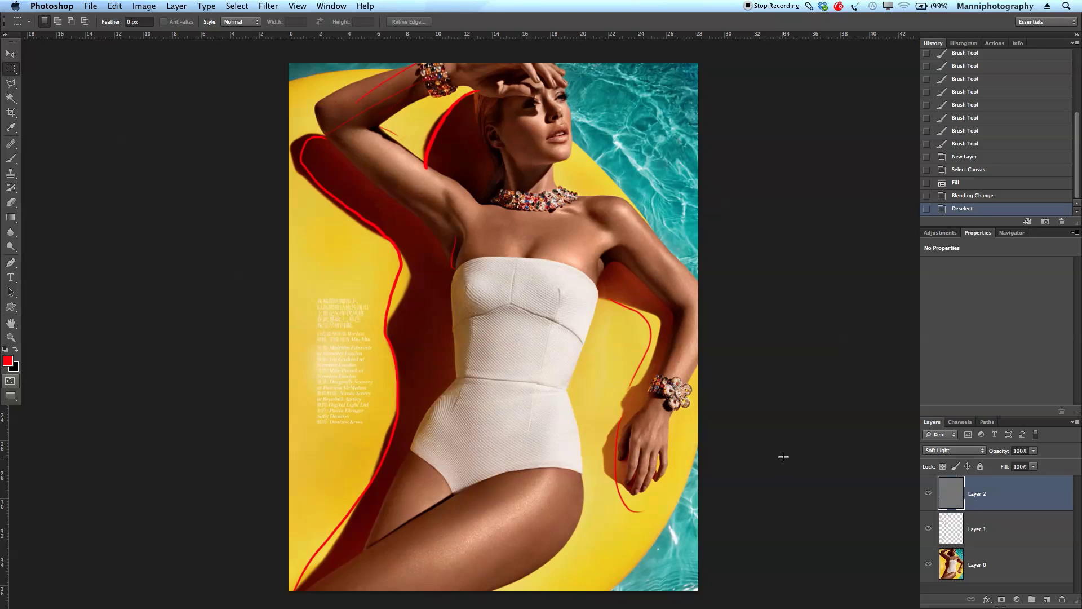
- Set the Brush tool's opacity to 6%
{"action": "key", "text": "b"}
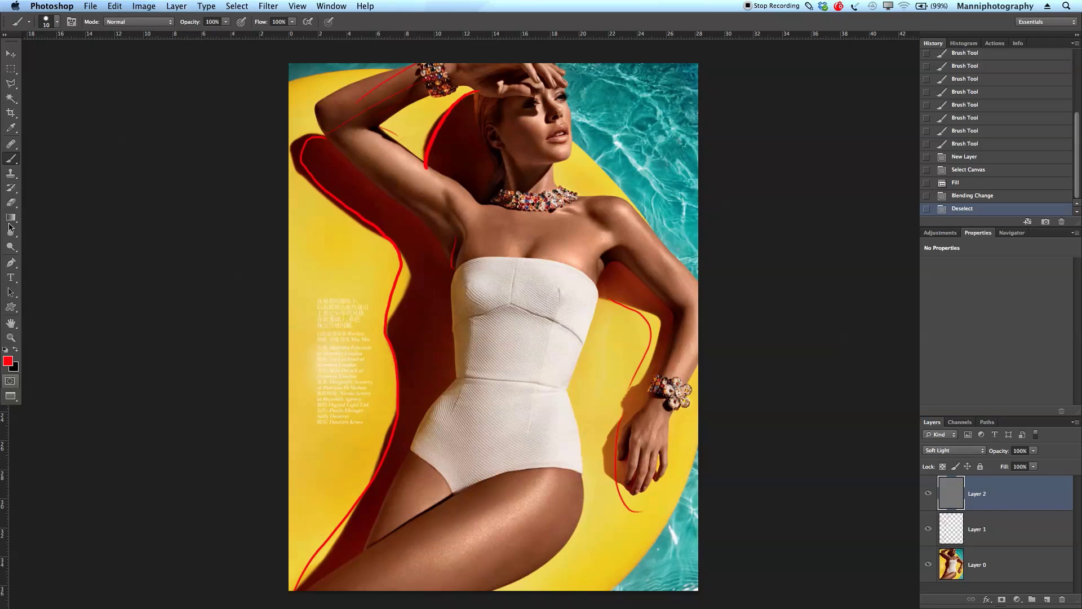
{"action": "left_click", "coordinate": [210, 22]}
{"action": "type", "text": "28"}
{"action": "key", "text": "Return"}
{"action": "type", "text": "7"}
{"action": "key", "text": "Return"}
{"action": "type", "text": "6"}
{"action": "key", "text": "Return"}
- Brighten the highlights on the thighs on the gray layer, using white and a 125 px brush
{"action": "mouse_move", "coordinate": [457, 392]}
{"action": "left_mouse_down"}
{"action": "mouse_move", "coordinate": [564, 389]}
{"action": "mouse_move", "coordinate": [564, 316]}
{"action": "left_mouse_up"}
{"action": "left_click_drag", "start_coordinate": [457, 391], "coordinate": [493, 322]}
{"action": "mouse_move", "coordinate": [489, 237]}
{"action": "left_mouse_down"}
{"action": "mouse_move", "coordinate": [483, 218]}
{"action": "mouse_move", "coordinate": [490, 254]}
{"action": "left_mouse_up"}
{"action": "key", "text": "d"}
{"action": "key", "text": "x"}
{"action": "key", "text": "bracketright"}
{"action": "key", "text": "bracketright"}
{"action": "key", "text": "bracketright"}
{"action": "key", "text": "bracketright"}
{"action": "left_click_drag", "start_coordinate": [529, 496], "coordinate": [551, 466]}
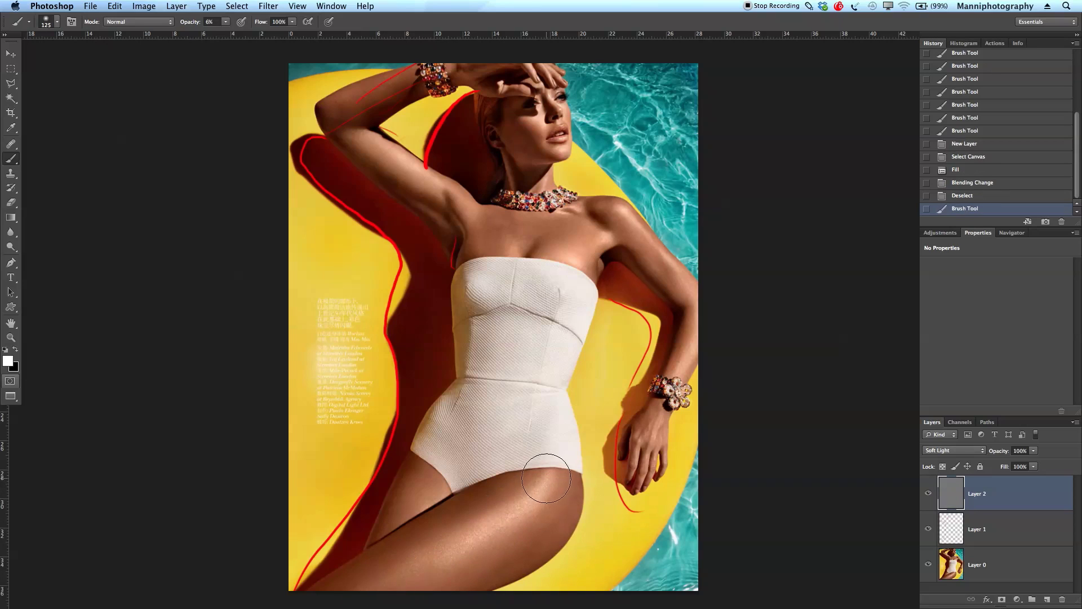
{"action": "mouse_move", "coordinate": [397, 555]}
{"action": "left_mouse_down"}
{"action": "mouse_move", "coordinate": [447, 522]}
{"action": "mouse_move", "coordinate": [423, 475]}
{"action": "mouse_move", "coordinate": [403, 515]}
{"action": "mouse_move", "coordinate": [415, 487]}
{"action": "mouse_move", "coordinate": [417, 518]}
{"action": "left_mouse_up"}
- Brighten the raised arm and chest with a smaller white brush
{"action": "key", "text": "bracketleft"}
{"action": "key", "text": "bracketleft"}
{"action": "mouse_move", "coordinate": [370, 157]}
{"action": "left_mouse_down"}
{"action": "mouse_move", "coordinate": [469, 191]}
{"action": "mouse_move", "coordinate": [521, 257]}
{"action": "mouse_move", "coordinate": [569, 265]}
{"action": "left_mouse_up"}
- Brighten the jaw and neck area with a 35 px white brush
{"action": "key", "text": "bracketleft"}
{"action": "key", "text": "bracketleft"}
{"action": "key", "text": "bracketleft"}
{"action": "key", "text": "bracketleft"}
{"action": "key", "text": "bracketleft"}
{"action": "key", "text": "bracketleft"}
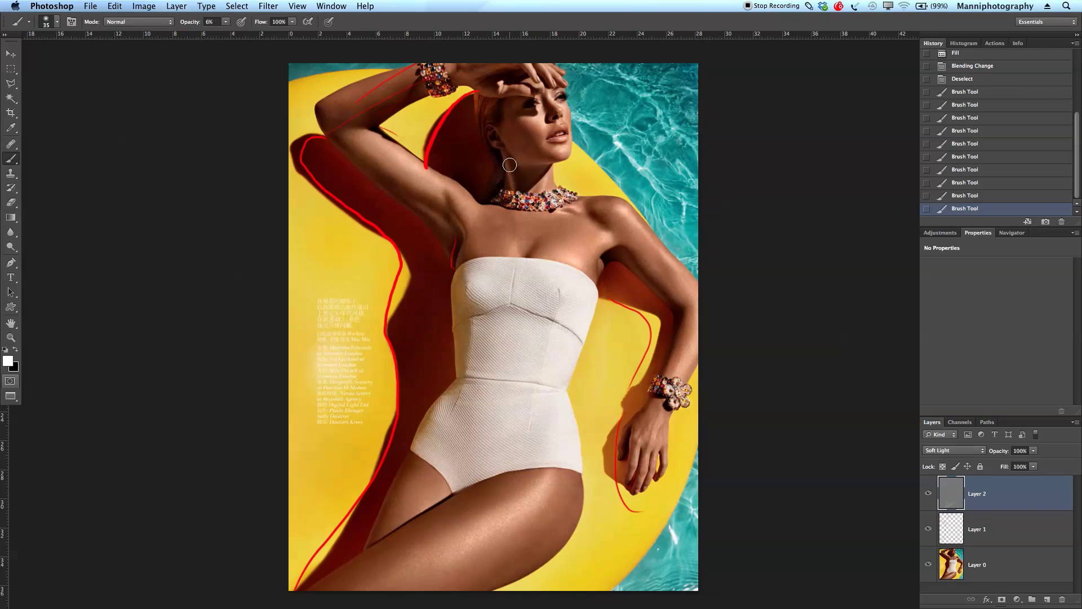
{"action": "mouse_move", "coordinate": [492, 141]}
{"action": "left_mouse_down"}
{"action": "mouse_move", "coordinate": [488, 153]}
{"action": "mouse_move", "coordinate": [505, 146]}
{"action": "mouse_move", "coordinate": [514, 175]}
{"action": "left_mouse_up"}
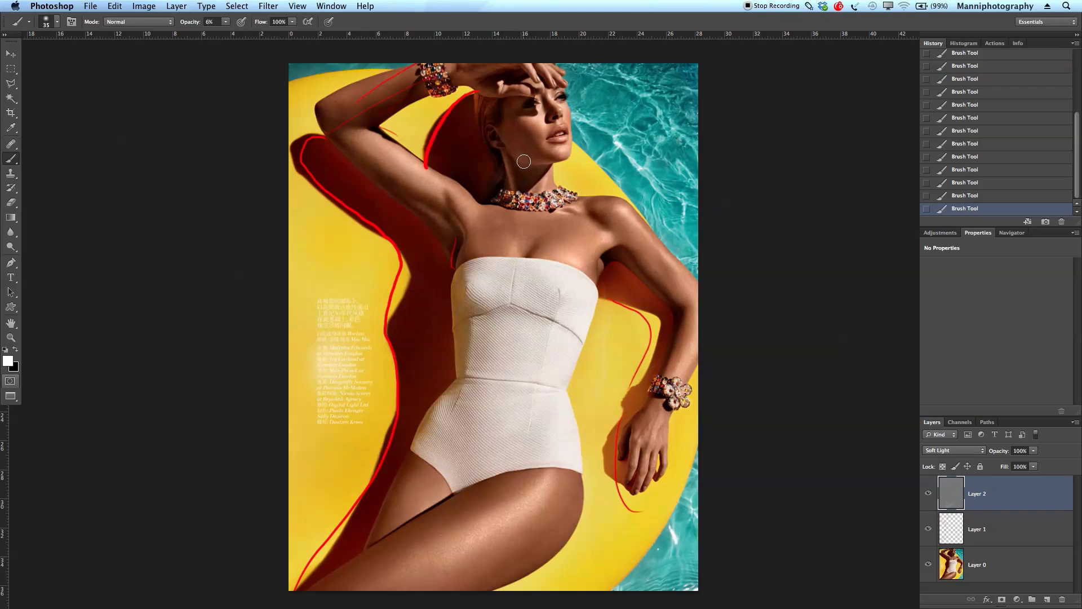
- Mark the nose, cheek and chin areas on Layer 1 with a small red (ff0000) brush at 100% opacity
{"action": "left_click", "coordinate": [999, 542]}
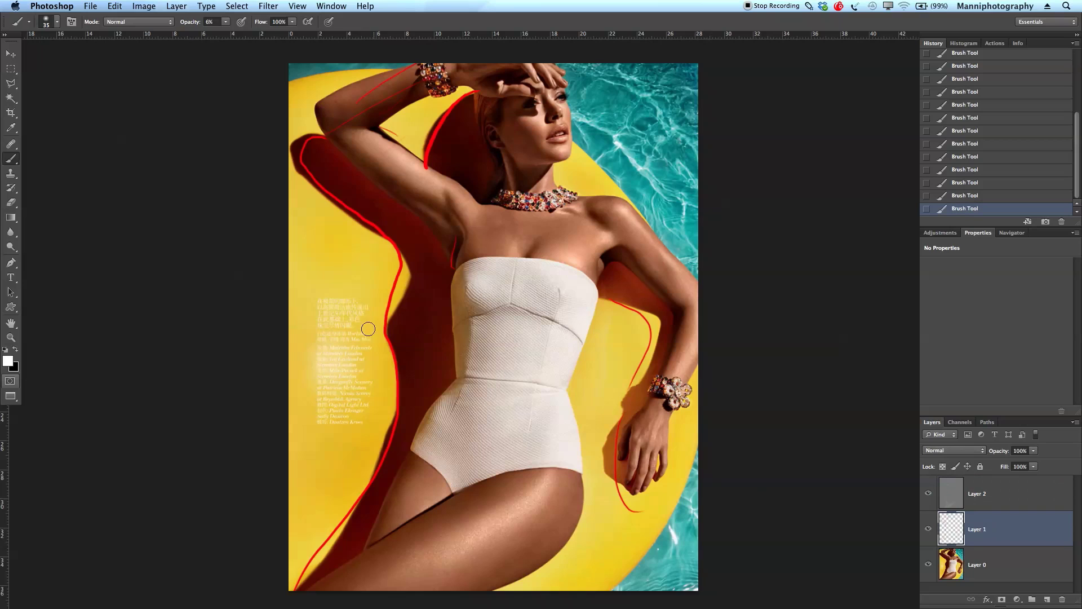
{"action": "left_click", "coordinate": [7, 361]}
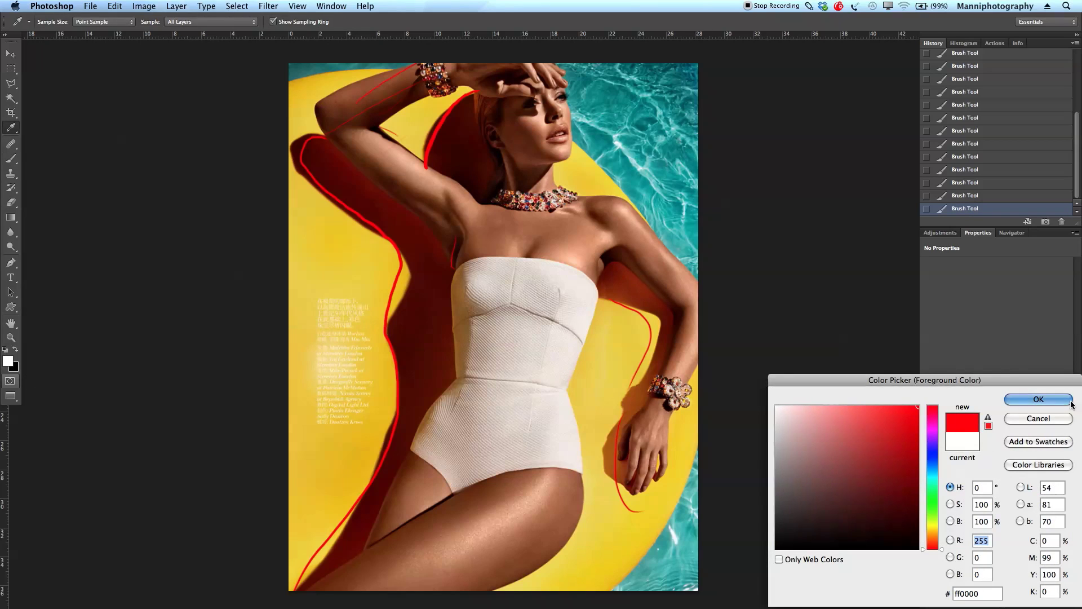
{"action": "left_click", "coordinate": [1014, 399]}
{"action": "key", "text": "bracketleft"}
{"action": "key", "text": "bracketleft"}
{"action": "key", "text": "bracketleft"}
{"action": "key", "text": "bracketleft"}
{"action": "key", "text": "bracketleft"}
{"action": "key", "text": "bracketleft"}
{"action": "key", "text": "bracketleft"}
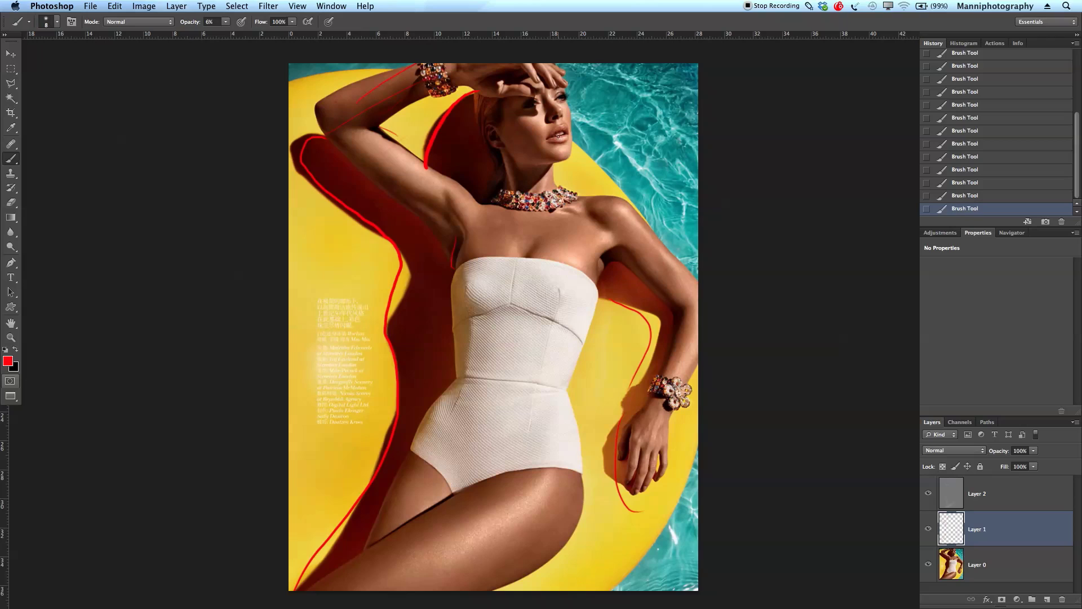
{"action": "key", "text": "0"}
- Hide Layer 1 and brighten highlights on Layer 2 with a white brush at 7% opacity, varying the brush size
{"action": "left_click", "coordinate": [999, 507]}
{"action": "left_click", "coordinate": [927, 526]}
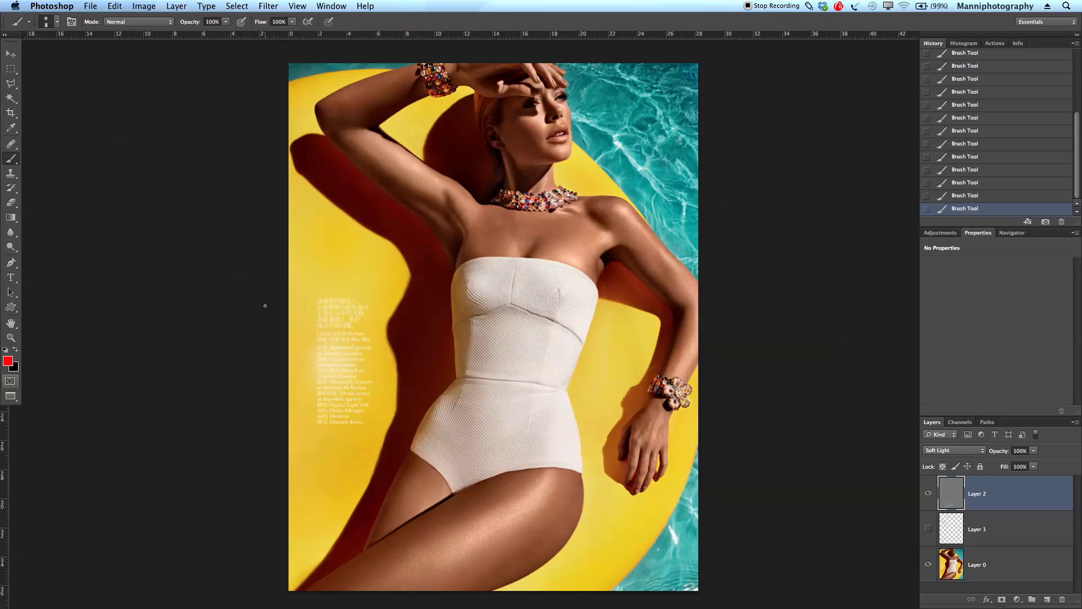
{"action": "key", "text": "d"}
{"action": "key", "text": "x"}
{"action": "key", "text": "0"}
{"action": "key", "text": "7"}
{"action": "key", "text": "bracketright"}
{"action": "key", "text": "bracketright"}
{"action": "key", "text": "bracketright"}
{"action": "key", "text": "bracketright"}
{"action": "key", "text": "bracketleft"}
{"action": "key", "text": "bracketleft"}
{"action": "key", "text": "bracketleft"}
{"action": "key", "text": "bracketright"}
{"action": "key", "text": "bracketright"}
{"action": "key", "text": "bracketright"}
{"action": "key", "text": "bracketright"}
- Darken shadows on Layer 2 with black at 7% opacity, varying the brush size, and return the foreground colour to white
{"action": "key", "text": "x"}
{"action": "key", "text": "bracketright"}
{"action": "key", "text": "bracketright"}
{"action": "key", "text": "bracketright"}
{"action": "key", "text": "bracketleft"}
{"action": "key", "text": "bracketleft"}
{"action": "key", "text": "bracketleft"}
{"action": "key", "text": "bracketleft"}
{"action": "key", "text": "bracketright"}
{"action": "key", "text": "bracketright"}
{"action": "key", "text": "bracketright"}
{"action": "key", "text": "bracketright"}
{"action": "key", "text": "bracketright"}
{"action": "key", "text": "bracketright"}
{"action": "key", "text": "bracketright"}
{"action": "key", "text": "x"}
- Show Layer 1 again, hide Layer 2 and make Layer 1 the active layer
{"action": "left_click", "coordinate": [929, 528]}
{"action": "left_click", "coordinate": [928, 494]}
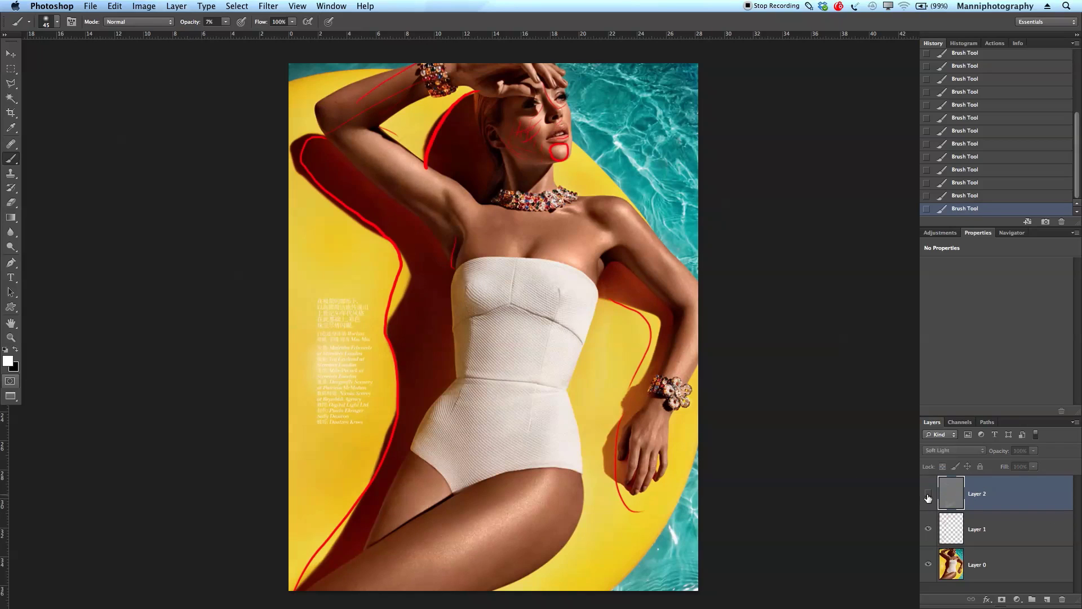
{"action": "left_click", "coordinate": [1014, 535]}
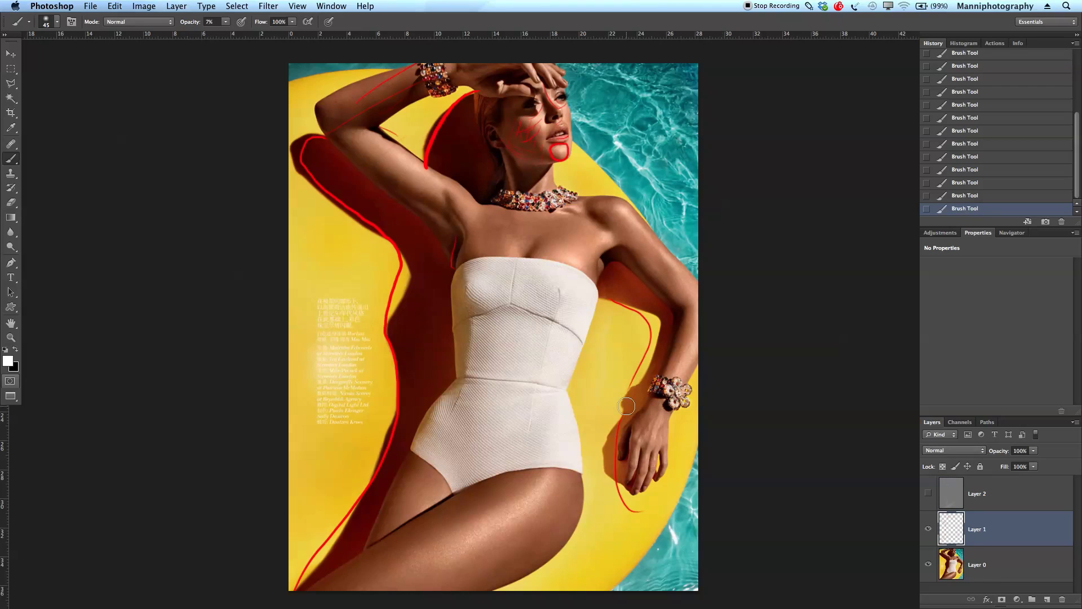
- Add a Solid Color fill layer above Layer 1 in Color blend mode, using yellow e6d800
{"action": "left_click", "coordinate": [175, 7]}
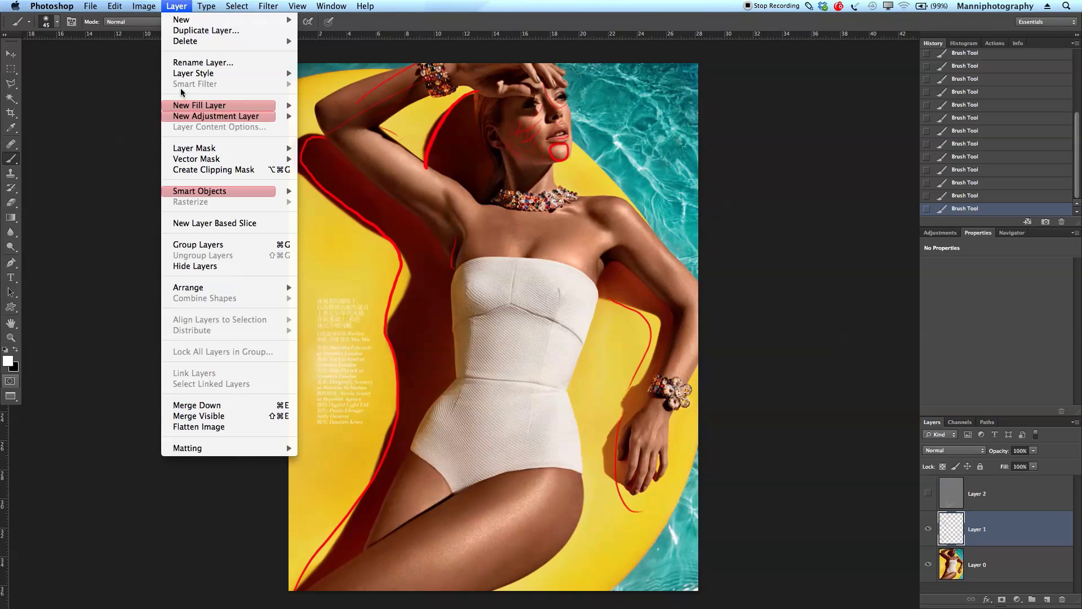
{"action": "left_click", "coordinate": [327, 104]}
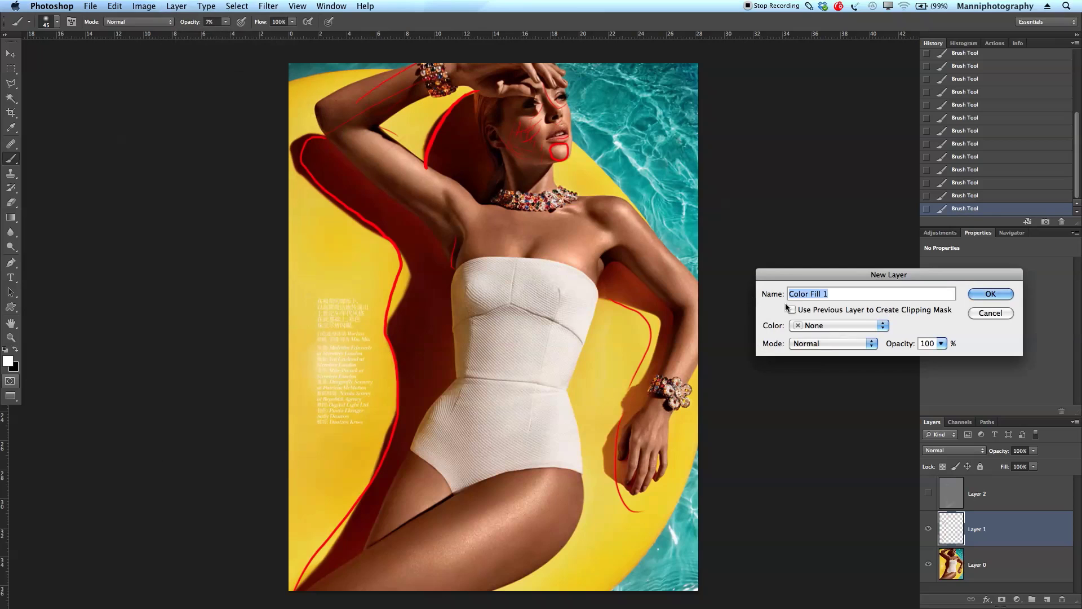
{"action": "left_click", "coordinate": [829, 340]}
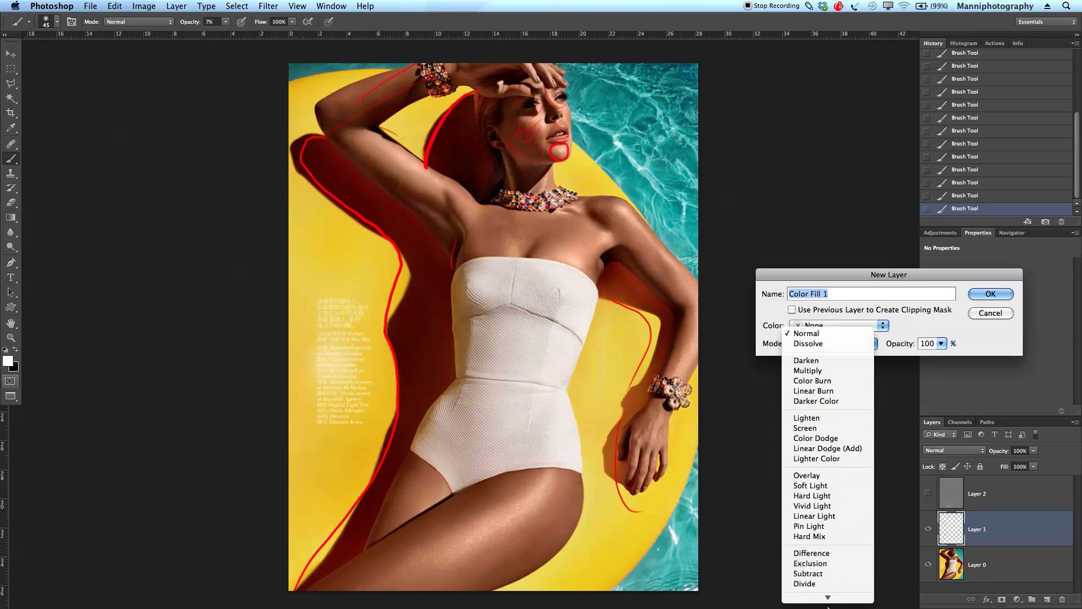
{"action": "mouse_move", "coordinate": [827, 606]}
{"action": "left_click", "coordinate": [827, 586]}
{"action": "left_click", "coordinate": [990, 294]}
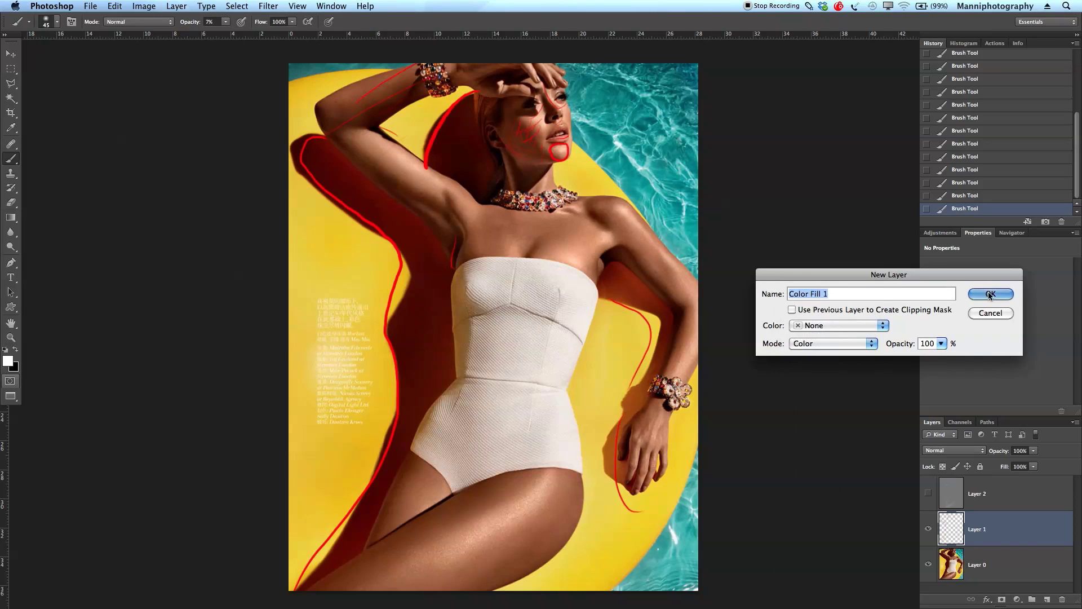
{"action": "mouse_move", "coordinate": [886, 427]}
{"action": "left_mouse_down"}
{"action": "mouse_move", "coordinate": [883, 466]}
{"action": "mouse_move", "coordinate": [907, 456]}
{"action": "mouse_move", "coordinate": [917, 420]}
{"action": "left_mouse_up"}
{"action": "left_click", "coordinate": [933, 526]}
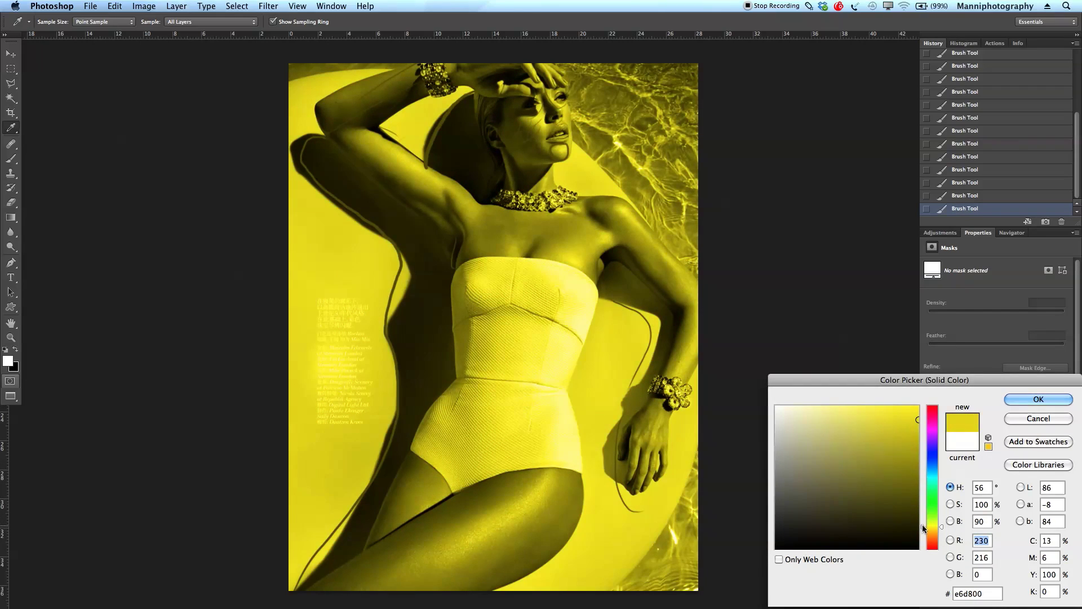
{"action": "left_click", "coordinate": [1015, 400]}
- Invert the fill layer's mask and reveal the yellow over the float beside the torso with a 60 px white brush at 60% opacity
{"action": "left_click", "coordinate": [987, 535]}
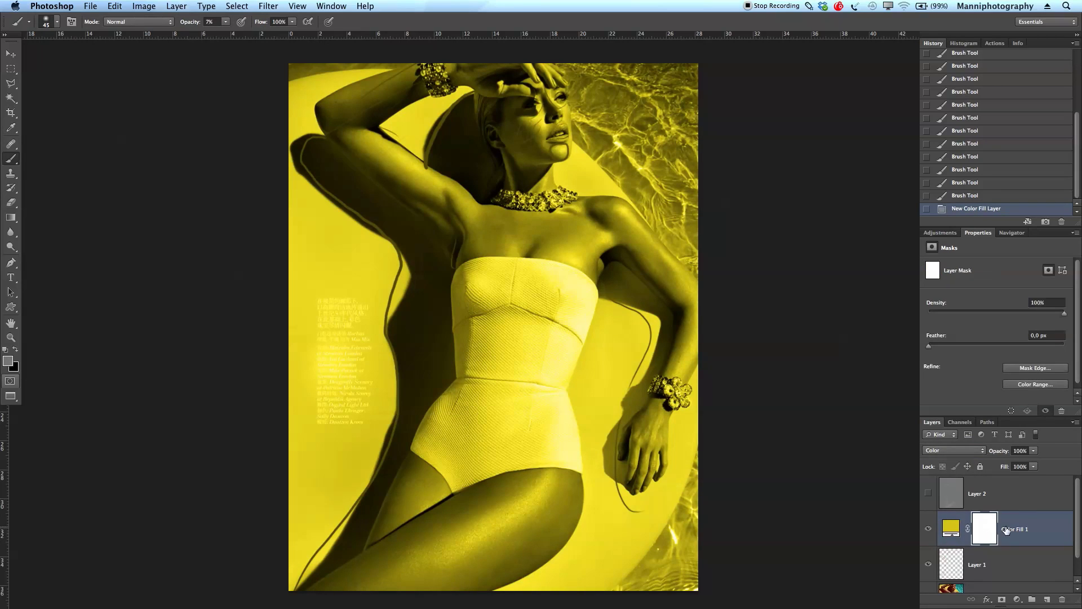
{"action": "key", "text": "super+i"}
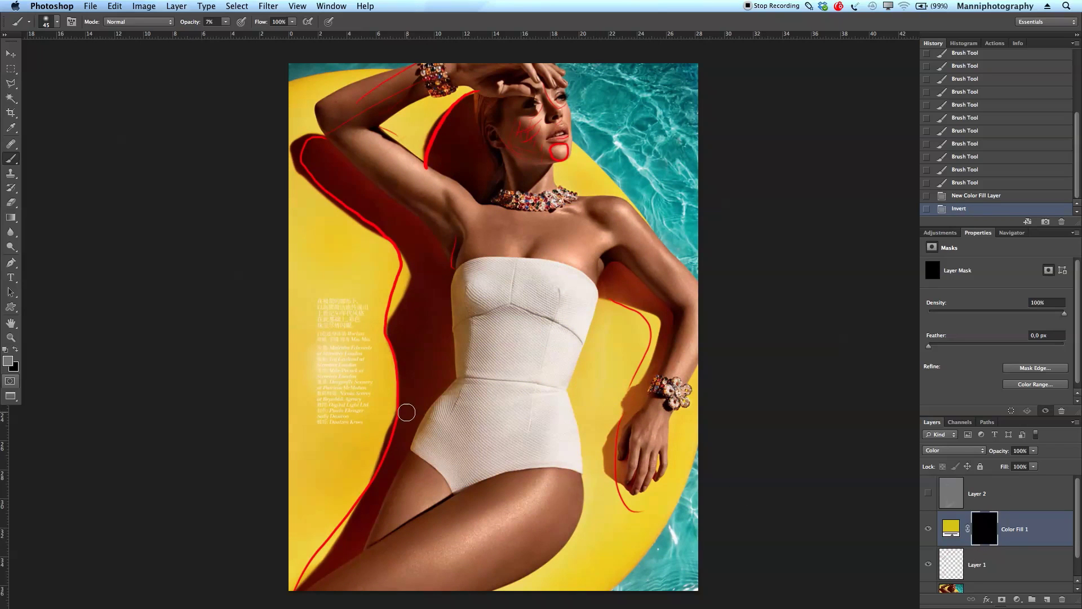
{"action": "left_click", "coordinate": [16, 349]}
{"action": "key", "text": "x"}
{"action": "key", "text": "bracketright"}
{"action": "key", "text": "bracketright"}
{"action": "key", "text": "6"}
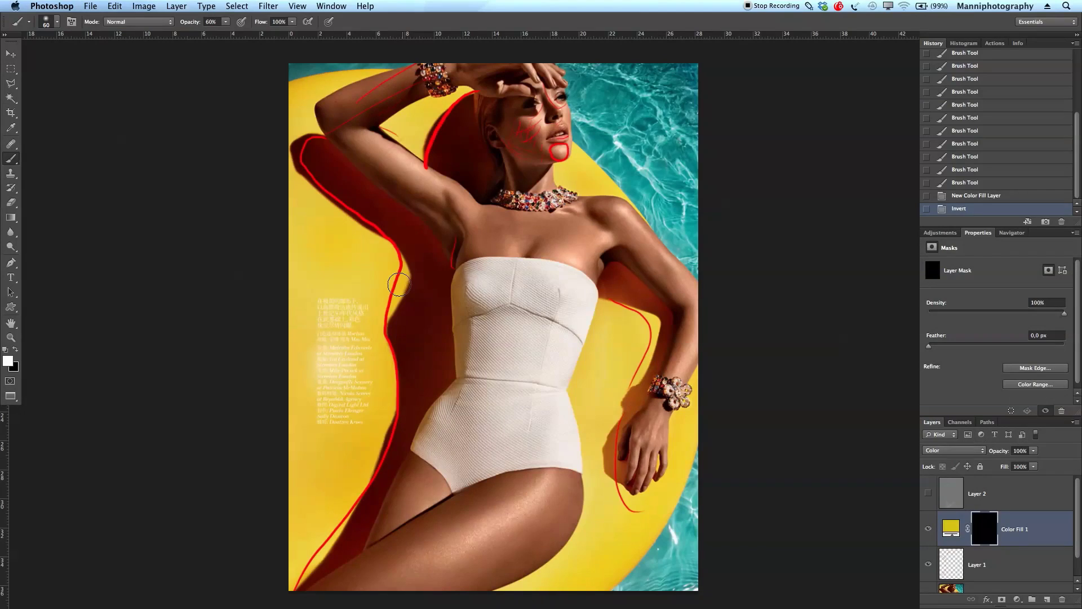
{"action": "left_click_drag", "start_coordinate": [356, 271], "coordinate": [355, 290]}
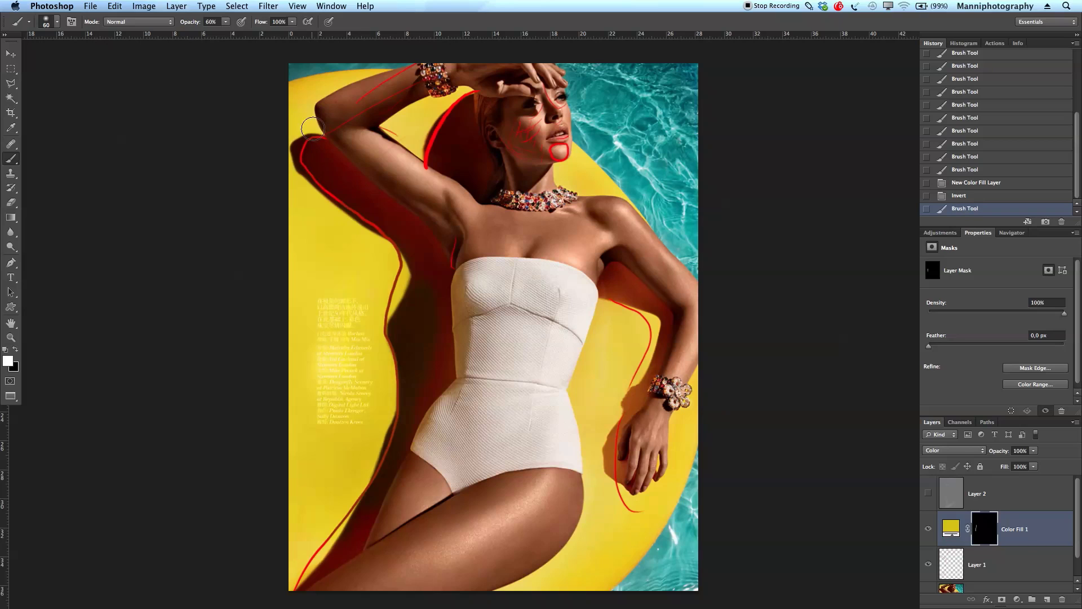
{"action": "left_click_drag", "start_coordinate": [290, 92], "coordinate": [356, 145]}
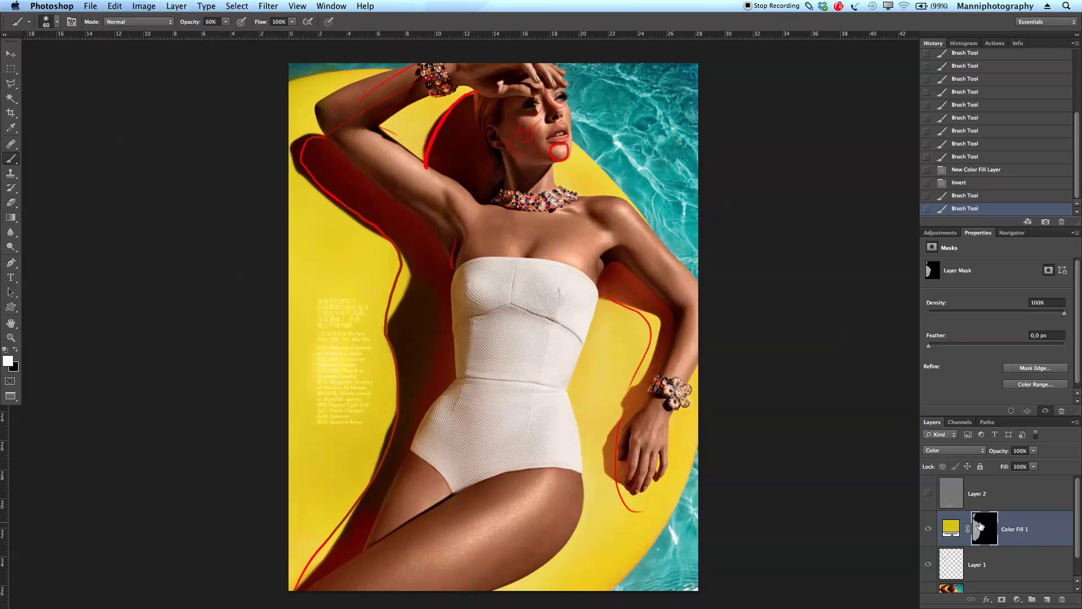
- Toggle the yellow fill layer's visibility to compare the float's colour, leaving the layer hidden
{"action": "left_click", "coordinate": [928, 530]}
{"action": "left_click", "coordinate": [929, 530]}
{"action": "left_click", "coordinate": [929, 530]}
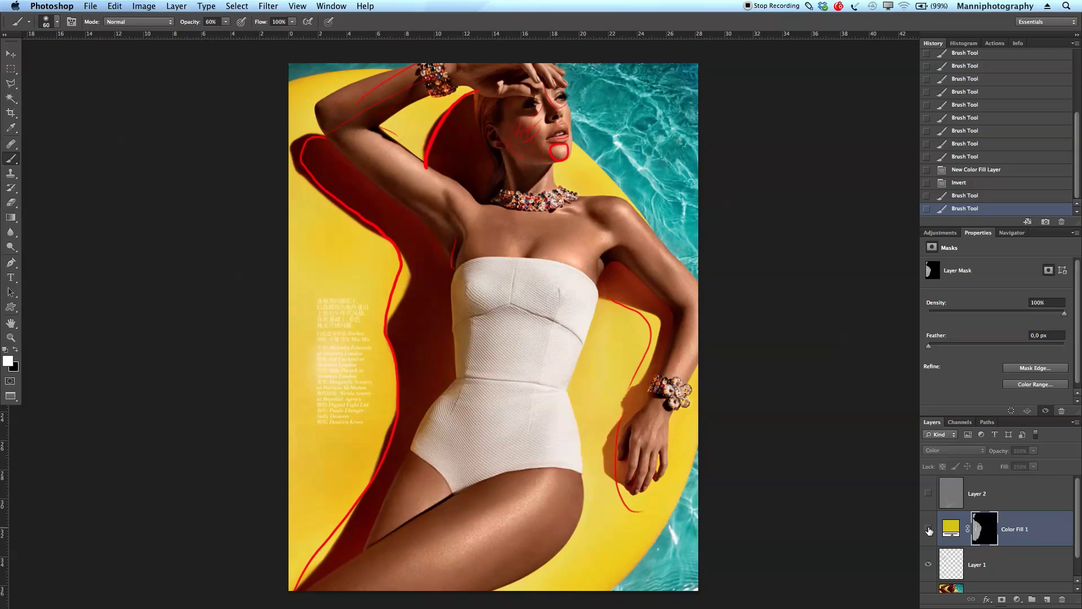
{"action": "left_click_drag", "start_coordinate": [604, 348], "coordinate": [648, 449]}
{"action": "left_click_drag", "start_coordinate": [721, 270], "coordinate": [600, 184]}
{"action": "key", "text": "ctrl+r"}
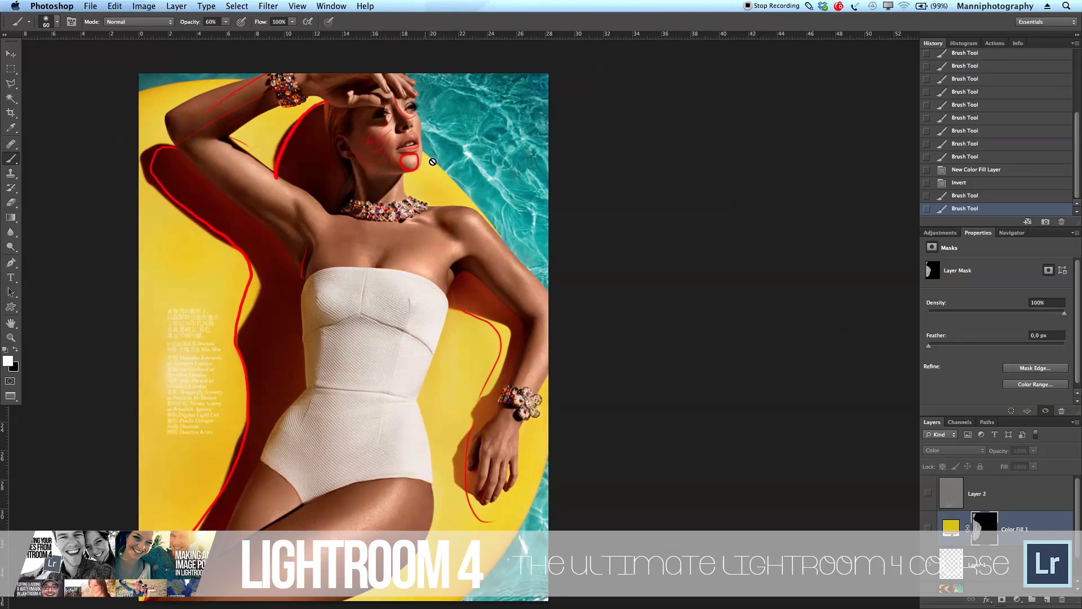
{"action": "left_click_drag", "start_coordinate": [614, 235], "coordinate": [650, 217]}
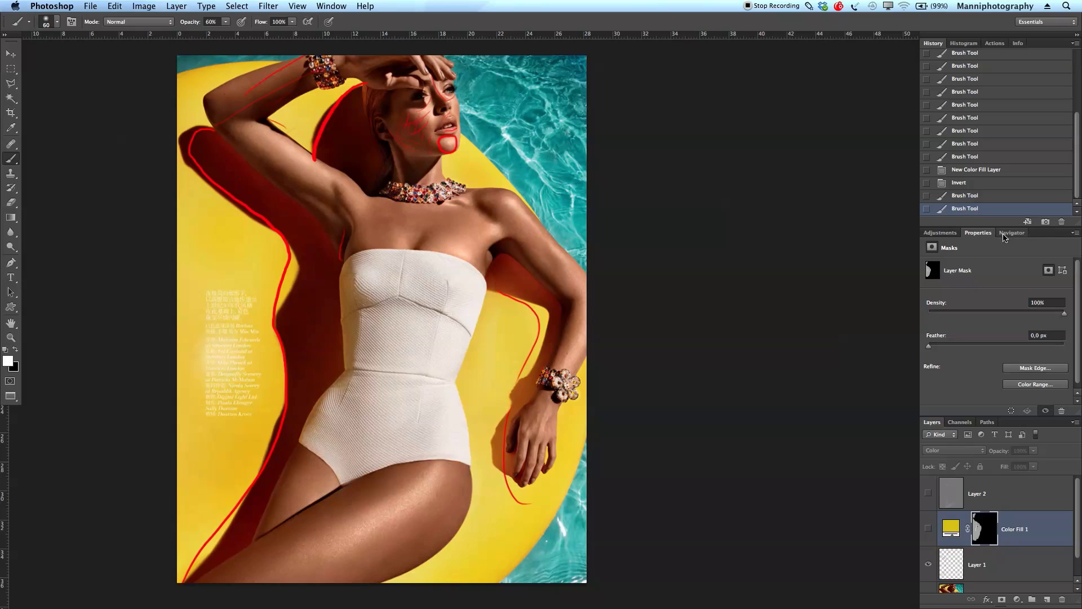
- Add a Selective Color adjustment layer above the yellow fill layer
{"action": "left_click", "coordinate": [940, 233]}
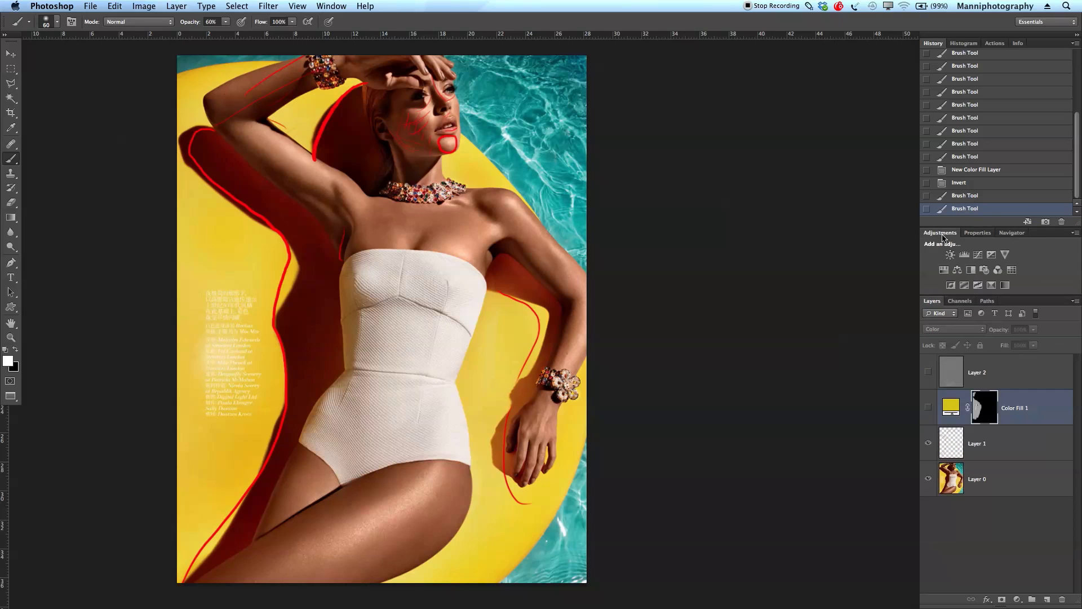
{"action": "left_click", "coordinate": [988, 287]}
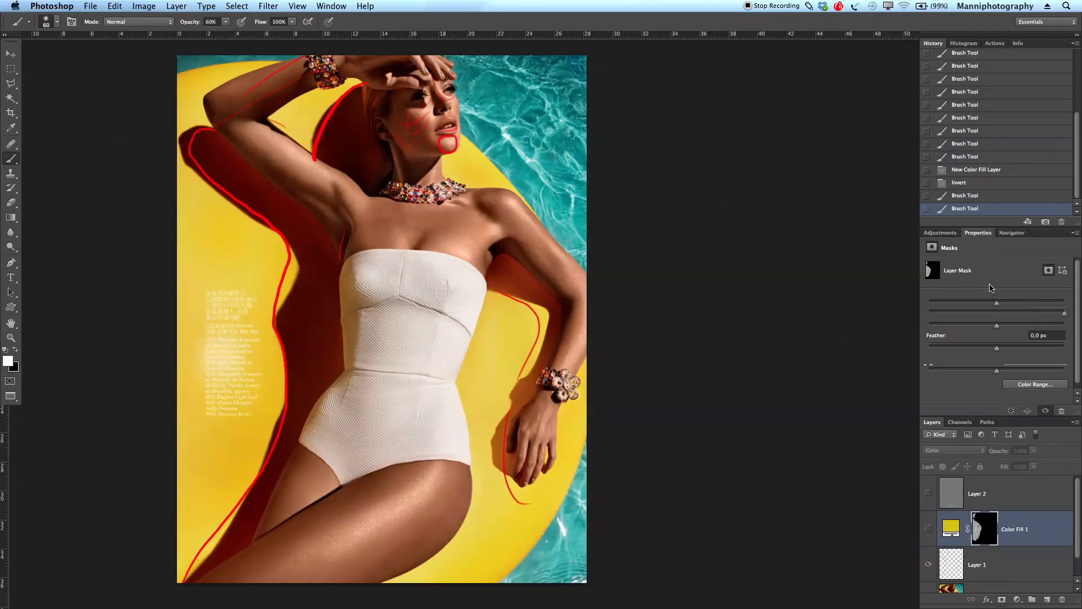